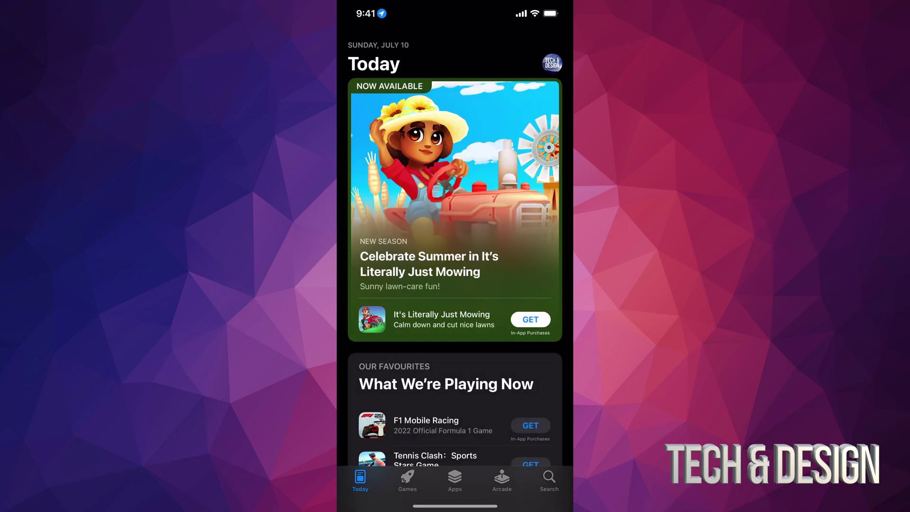
Search the App Store for 'meta quest 2' and scroll down to the Oculus result
{"action": "left_click", "coordinate": [548, 479]}
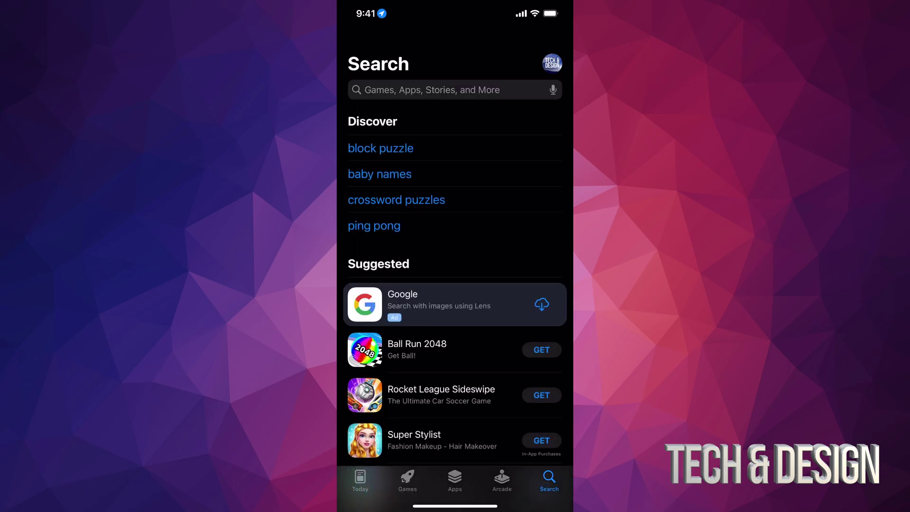
{"action": "left_click", "coordinate": [455, 90]}
{"action": "type", "text": "met"}
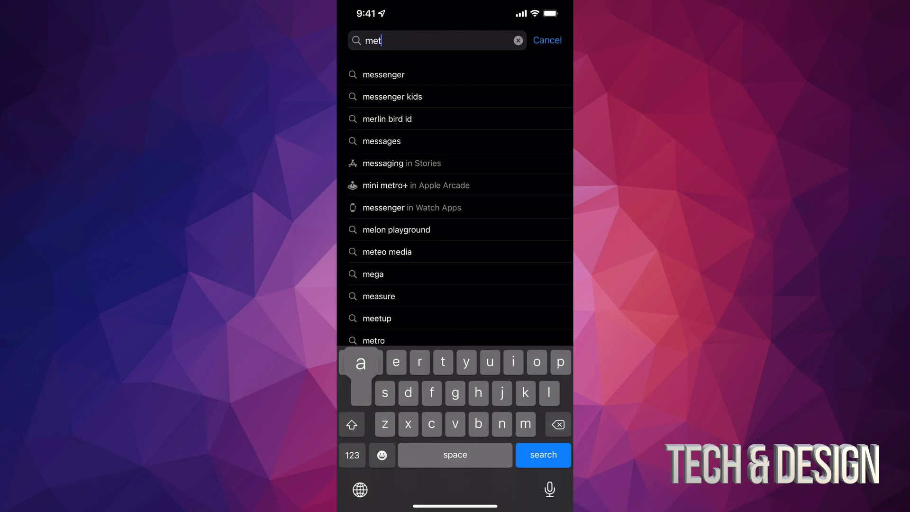
{"action": "type", "text": "a quest 2"}
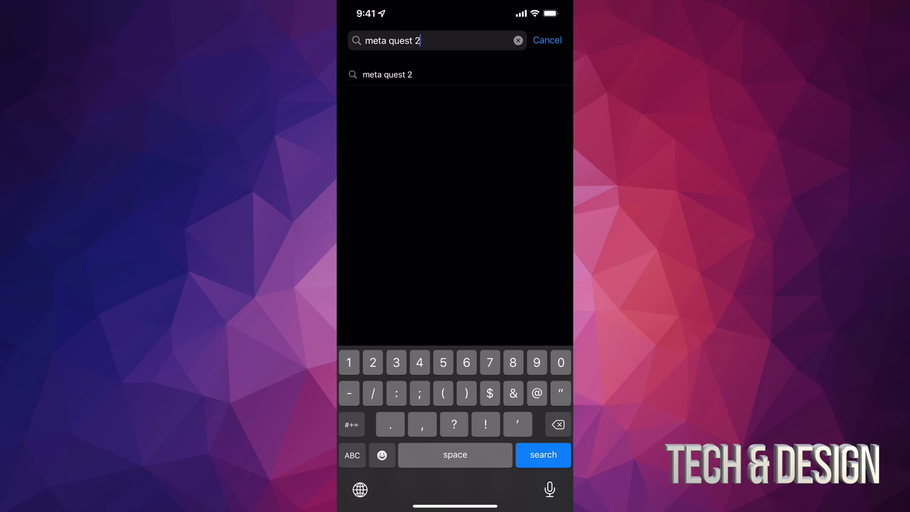
{"action": "key", "text": "Return"}
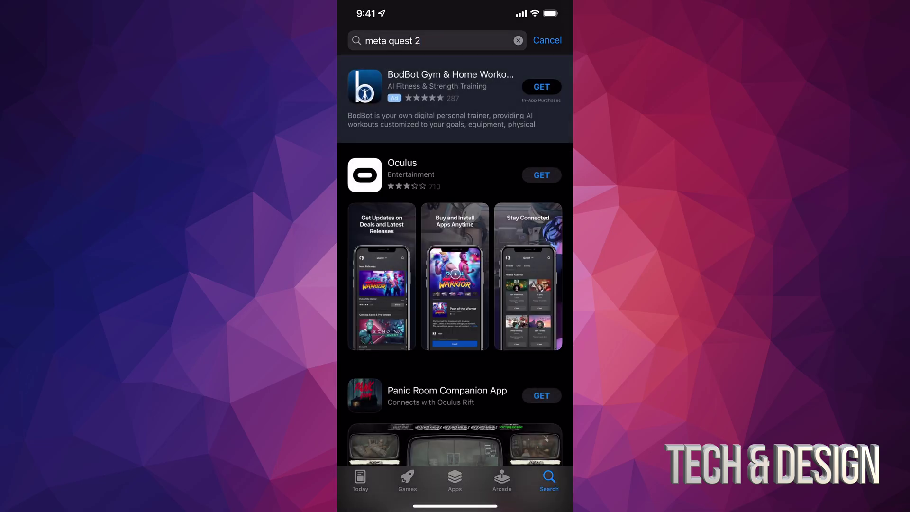
{"action": "scroll", "coordinate": [455, 255], "scroll_direction": "down", "scroll_amount": 2}
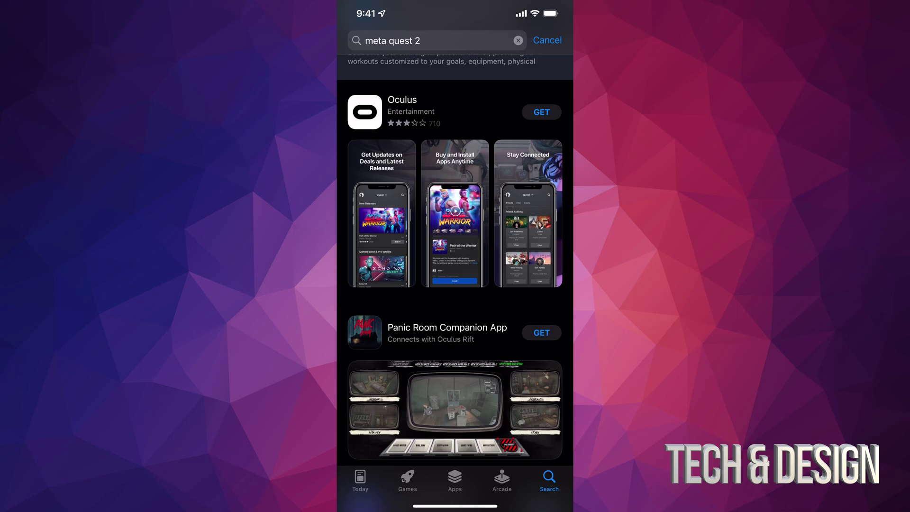
Get the Oculus app, browse its store page while it installs, then launch it
{"action": "left_click", "coordinate": [541, 112]}
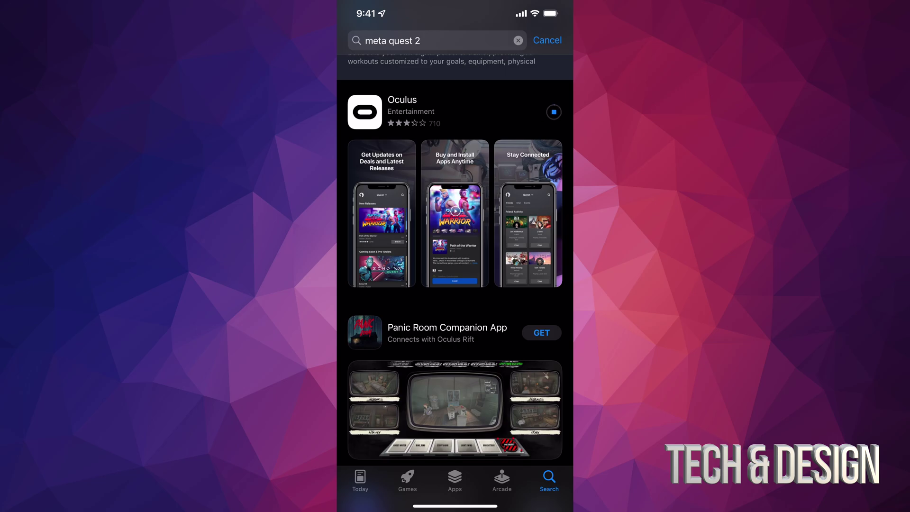
{"action": "left_click", "coordinate": [402, 106]}
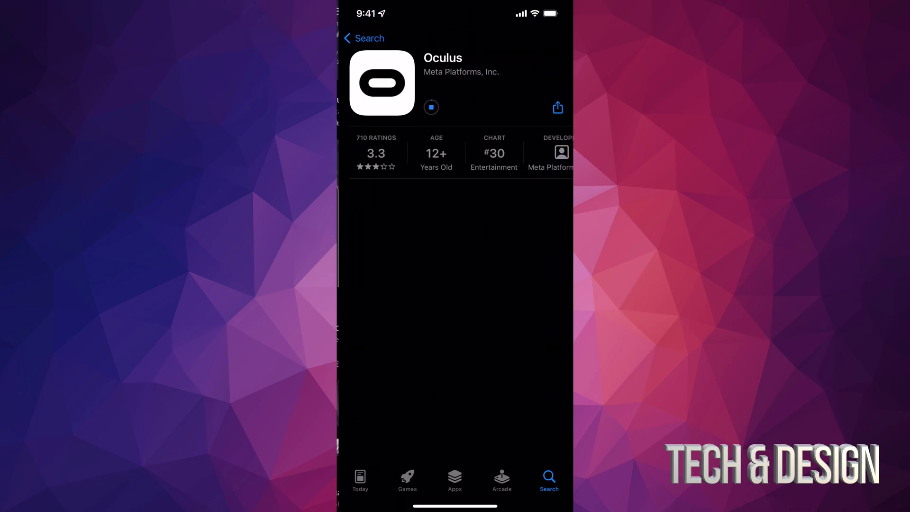
{"action": "scroll", "coordinate": [455, 256], "scroll_direction": "down", "scroll_amount": 5}
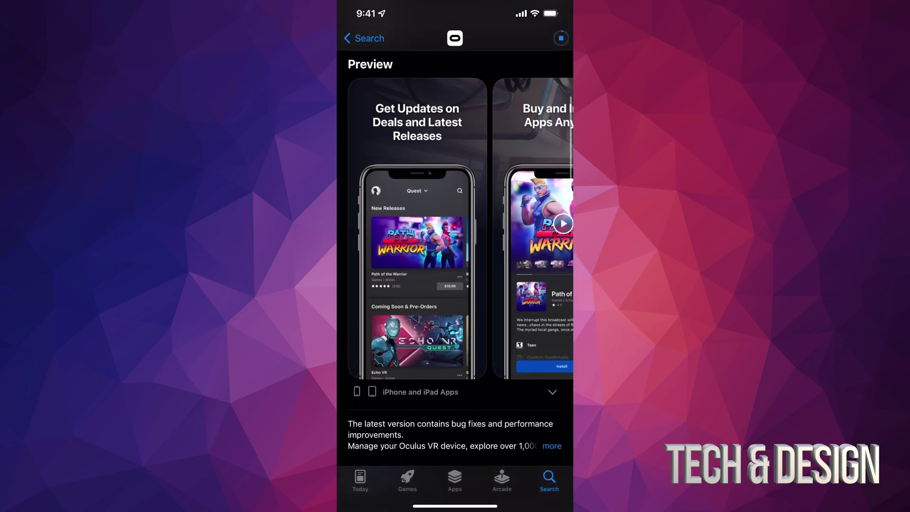
{"action": "scroll", "coordinate": [455, 256], "scroll_direction": "down", "scroll_amount": 5}
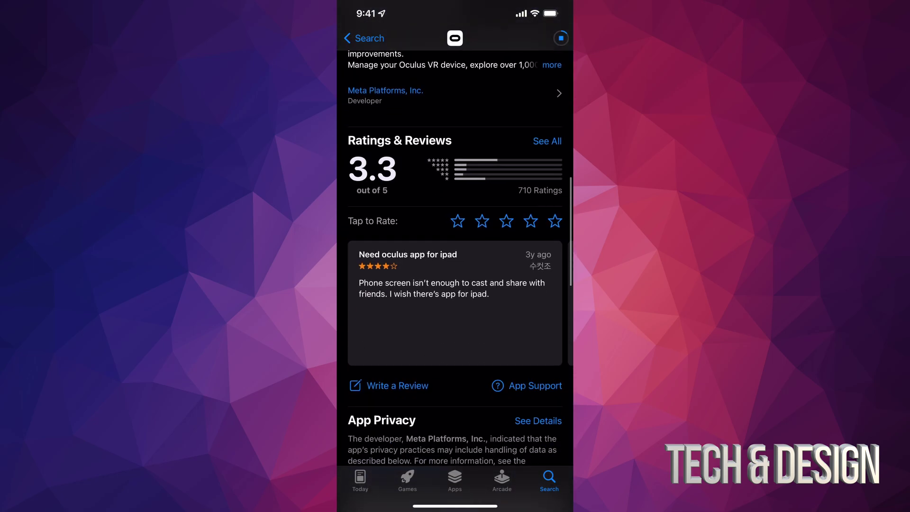
{"action": "scroll", "coordinate": [455, 256], "scroll_direction": "down", "scroll_amount": 10}
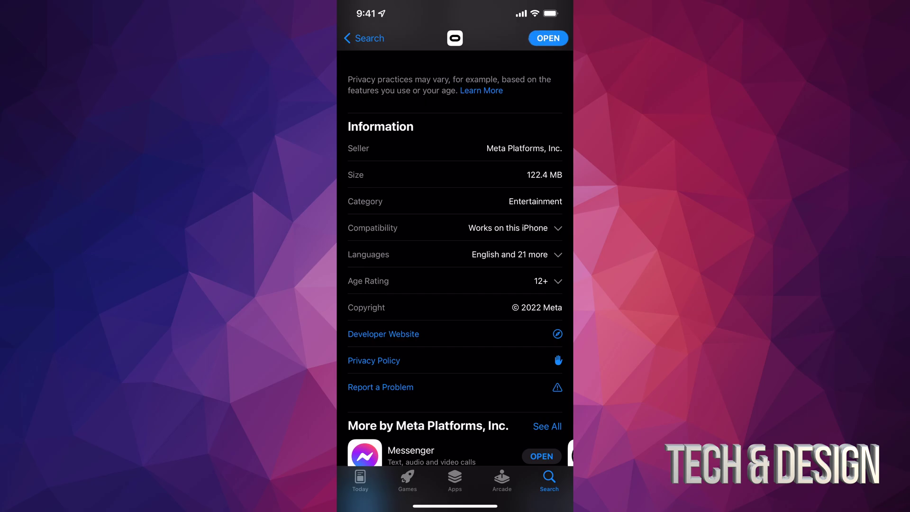
{"action": "scroll", "coordinate": [455, 256], "scroll_direction": "up", "scroll_amount": 15}
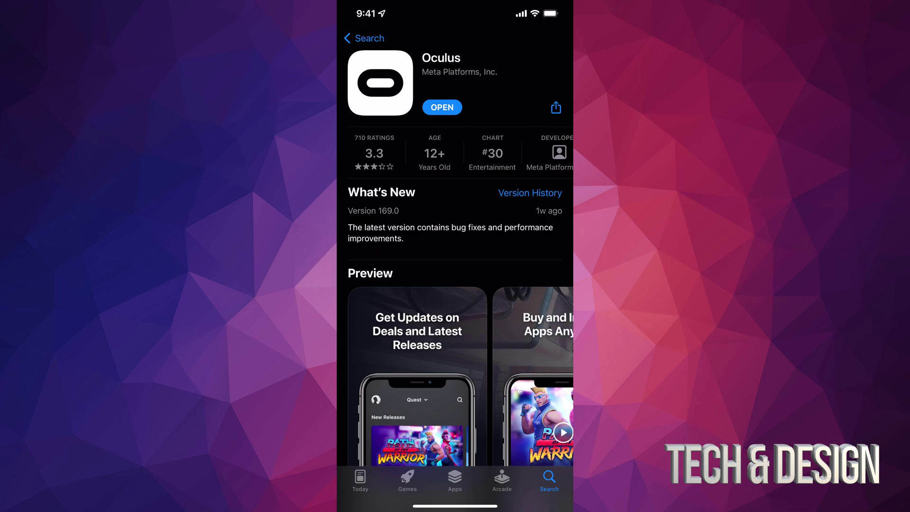
{"action": "left_click", "coordinate": [442, 107]}
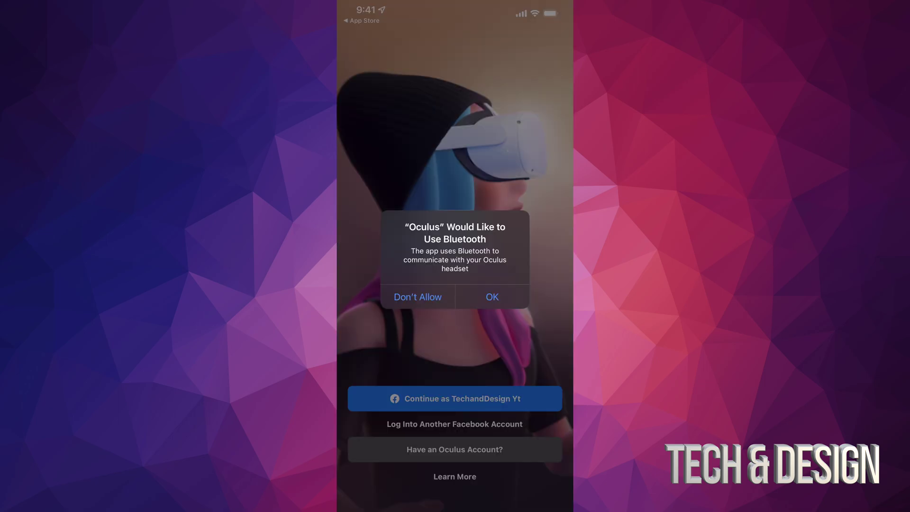
Answer the Bluetooth permission alert and try the 'Have an Oculus Account?' sign-in
{"action": "left_click", "coordinate": [492, 296]}
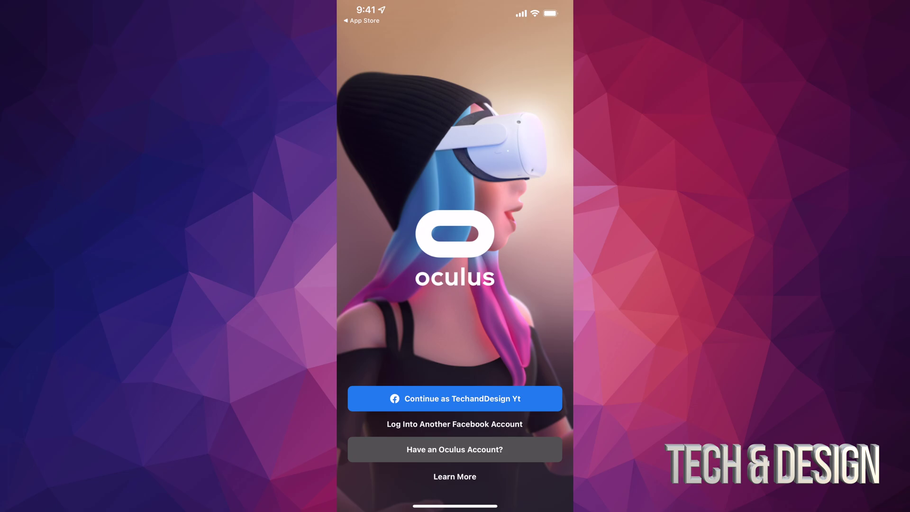
{"action": "left_click", "coordinate": [455, 449]}
Continue as the linked Facebook account and start the Set Up Your VR Profile flow
{"action": "left_click", "coordinate": [455, 398]}
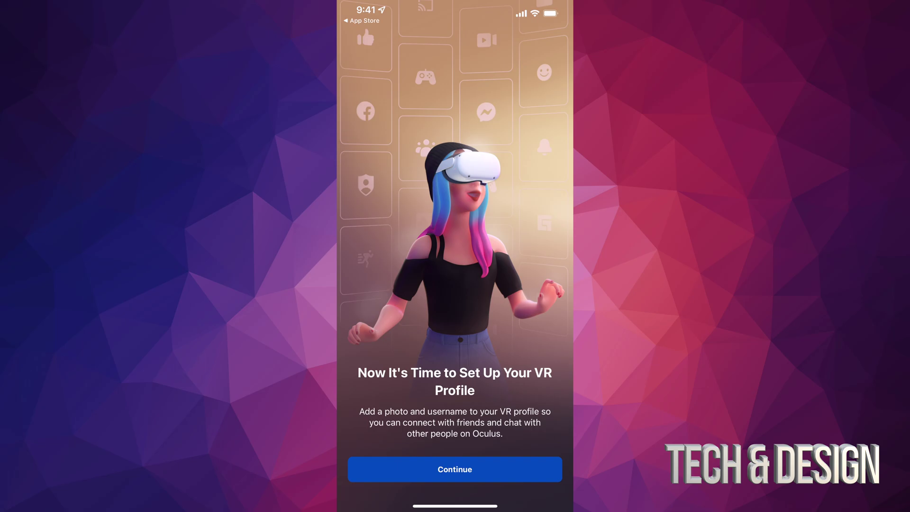
{"action": "left_click", "coordinate": [455, 469]}
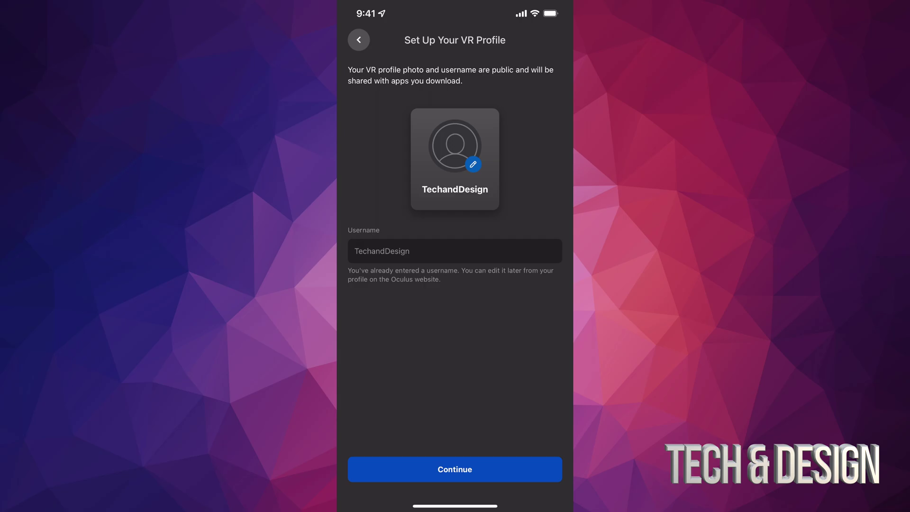
Pick the first Facebook photo as the VR profile picture and save it
{"action": "left_click", "coordinate": [455, 469]}
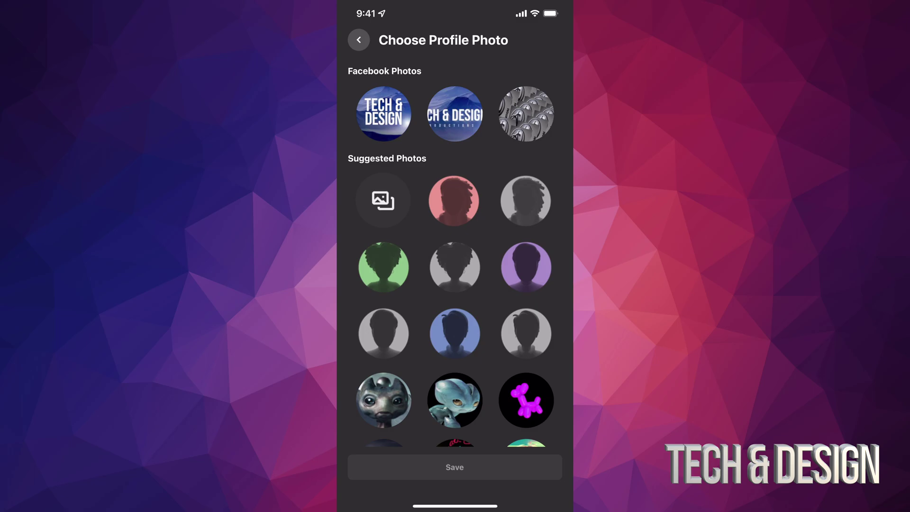
{"action": "left_click", "coordinate": [384, 114]}
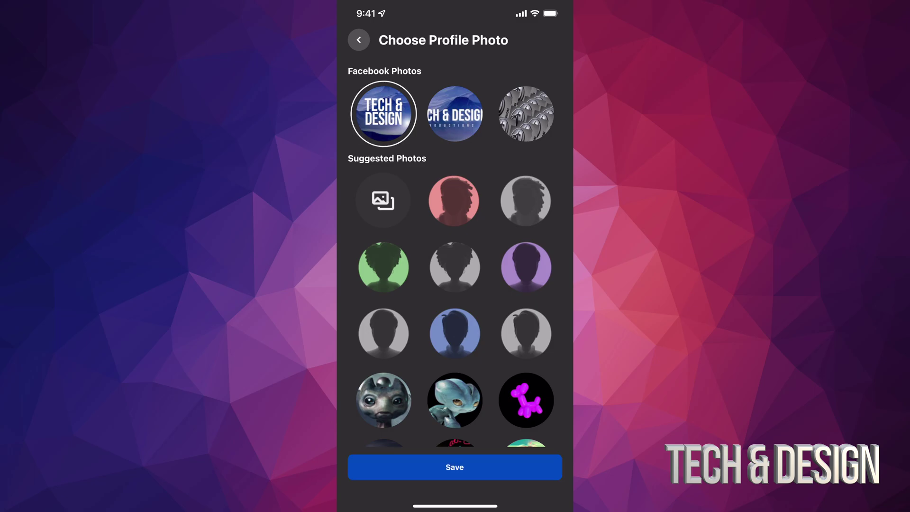
{"action": "left_click", "coordinate": [454, 466]}
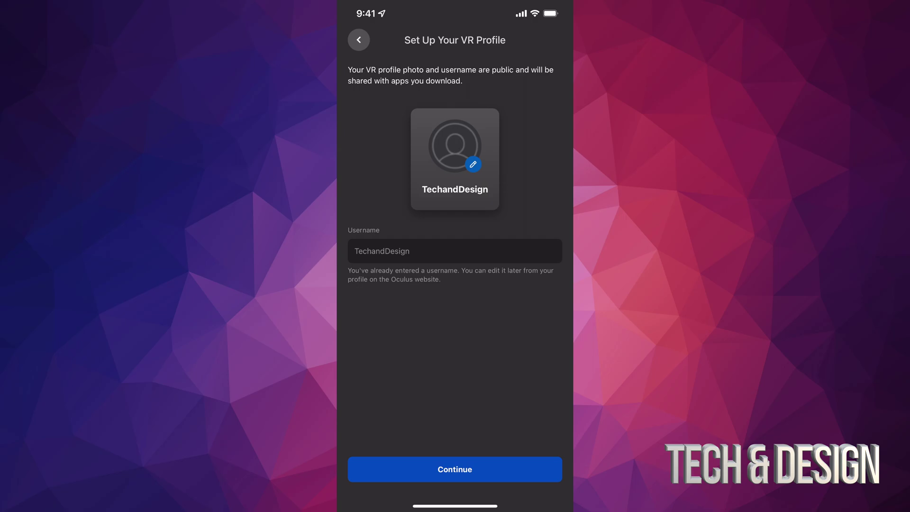
Confirm the VR profile and accept the default activity and Facebook name visibility
{"action": "left_click", "coordinate": [454, 469]}
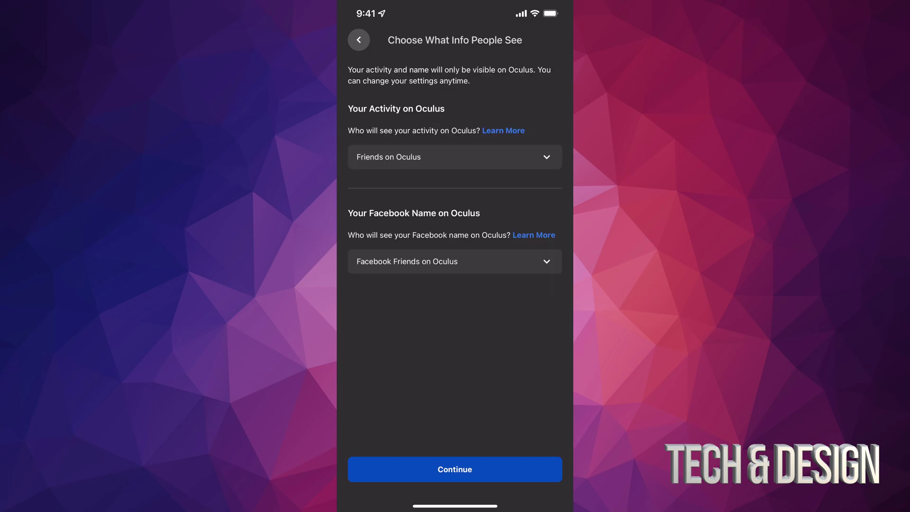
{"action": "left_click", "coordinate": [454, 469]}
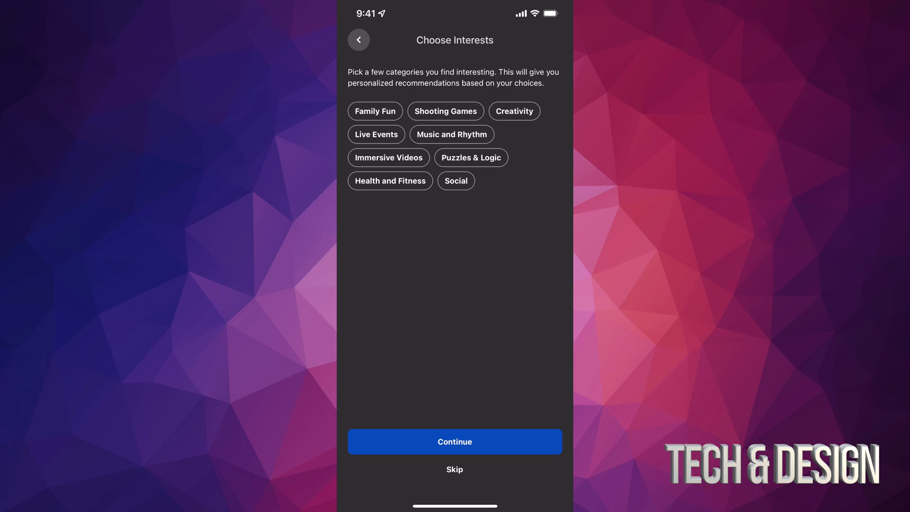
Select Shooting Games as the only interest and proceed
{"action": "left_click", "coordinate": [445, 111]}
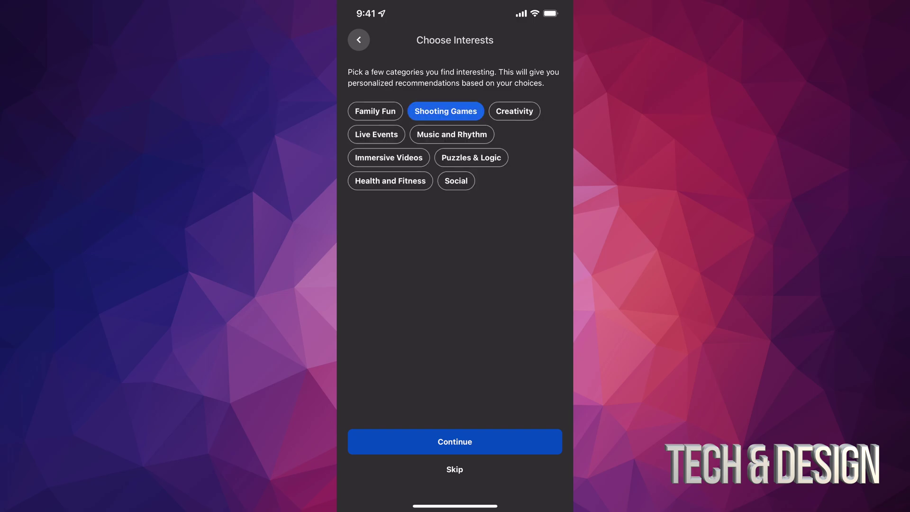
{"action": "left_click", "coordinate": [454, 441]}
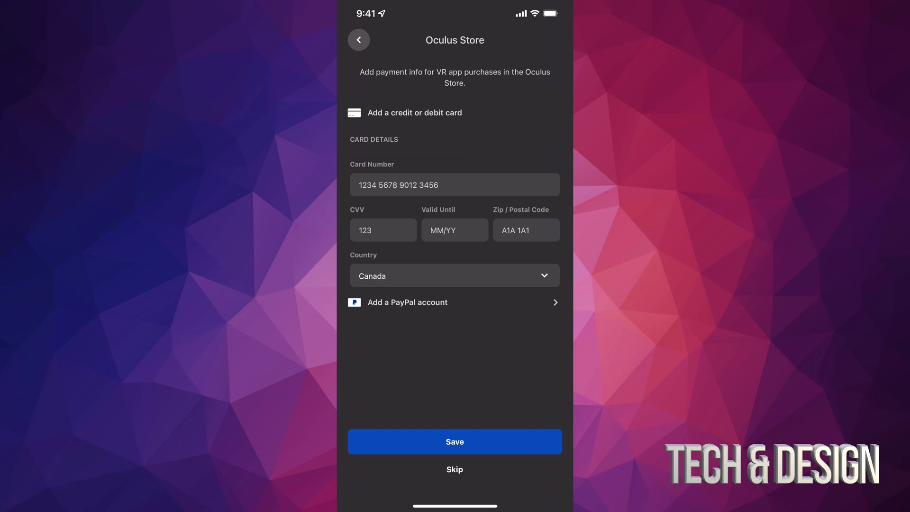
Skip adding a credit card or PayPal account on the Oculus Store payment screen
{"action": "left_click", "coordinate": [455, 469]}
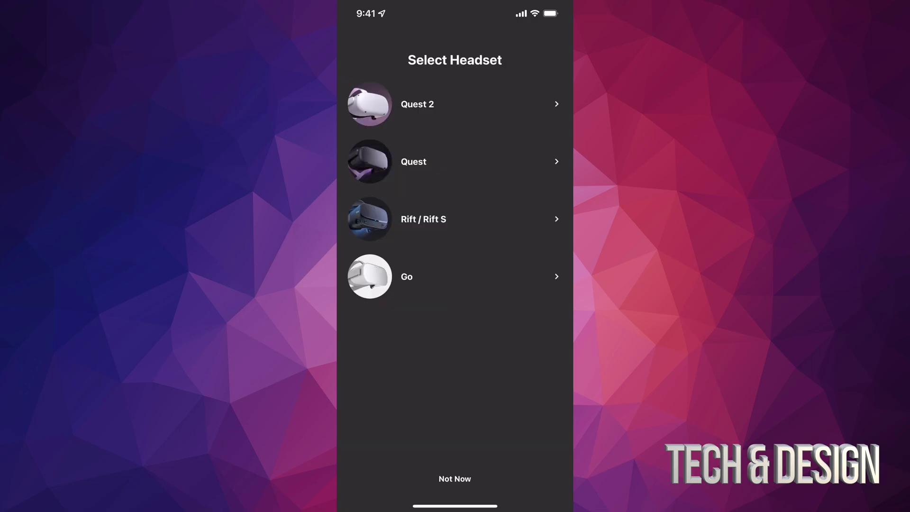